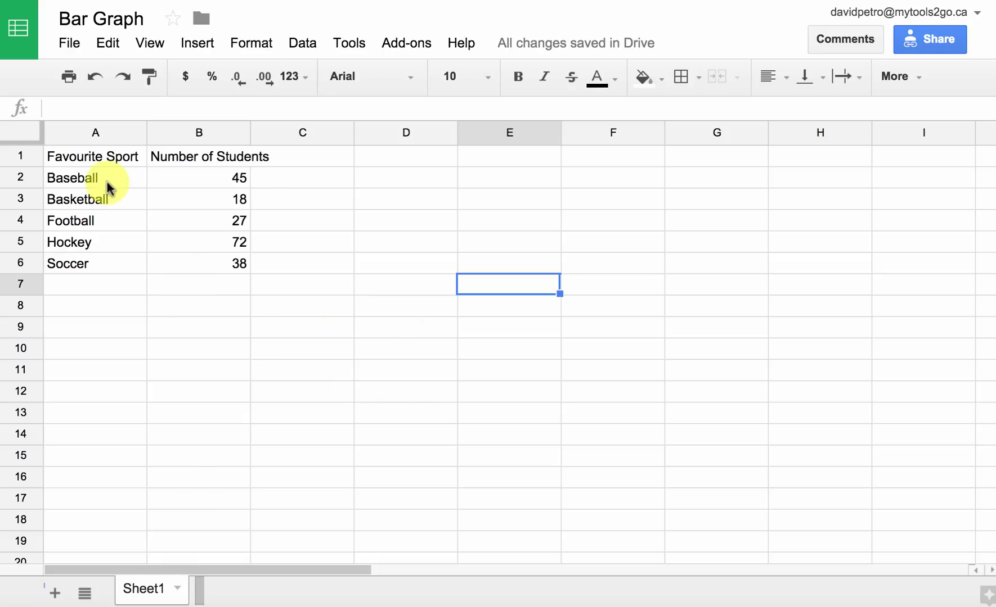
Select the sports and student counts table A1:B6 and open the Insert menu from the toolbar overflow
left_click_drag(65, 156, 202, 265)
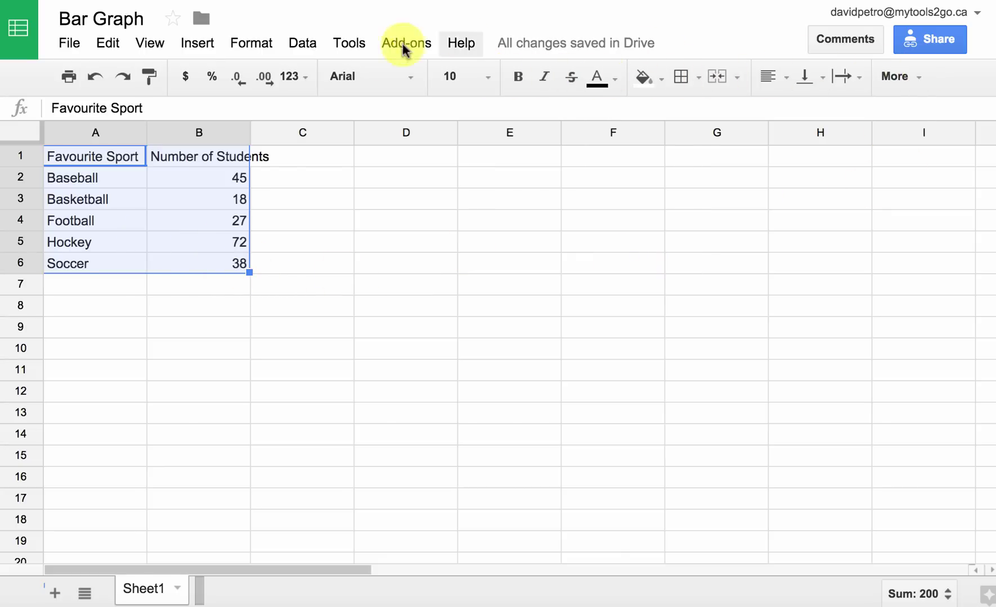
left_click(916, 81)
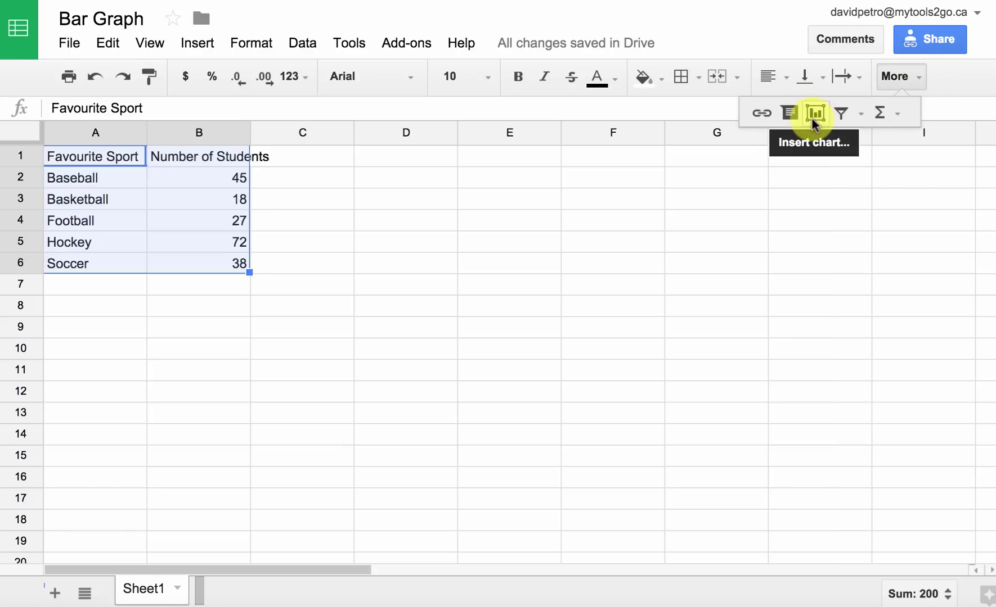
left_click(197, 44)
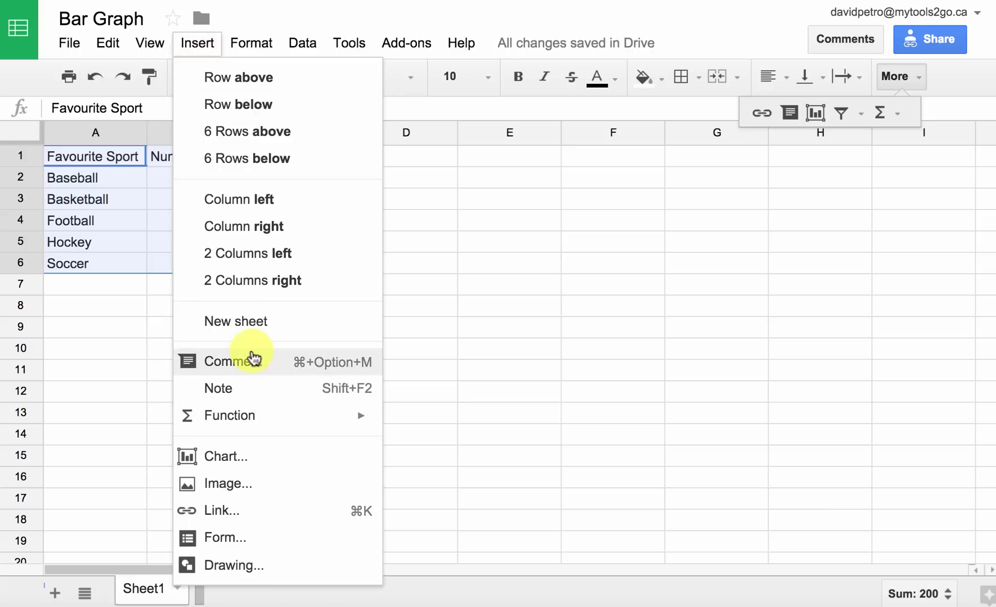
Insert a chart of A1:B6, previewing pie and line before keeping the column chart
left_click(239, 456)
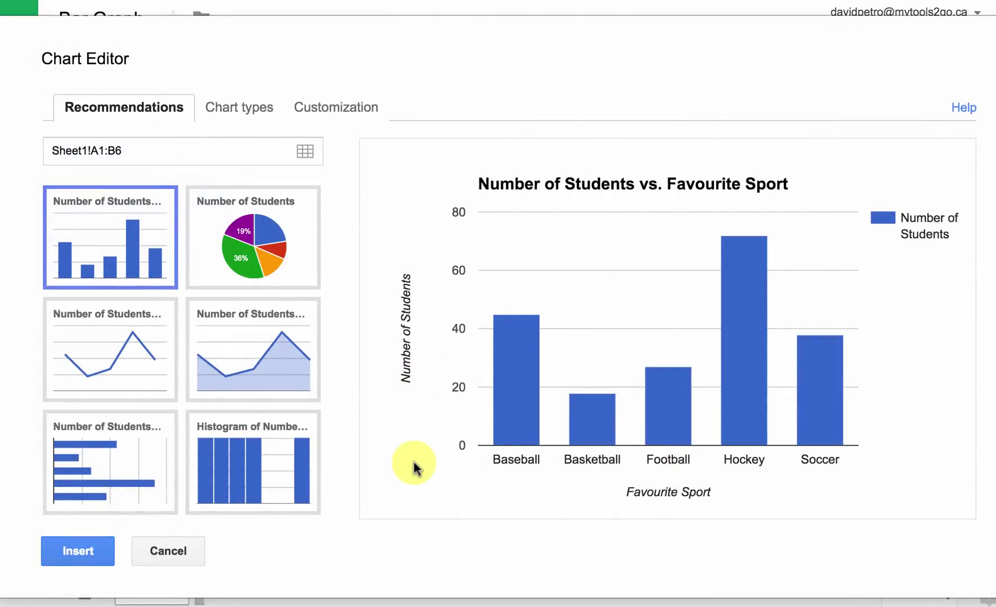
left_click(275, 261)
left_click(132, 254)
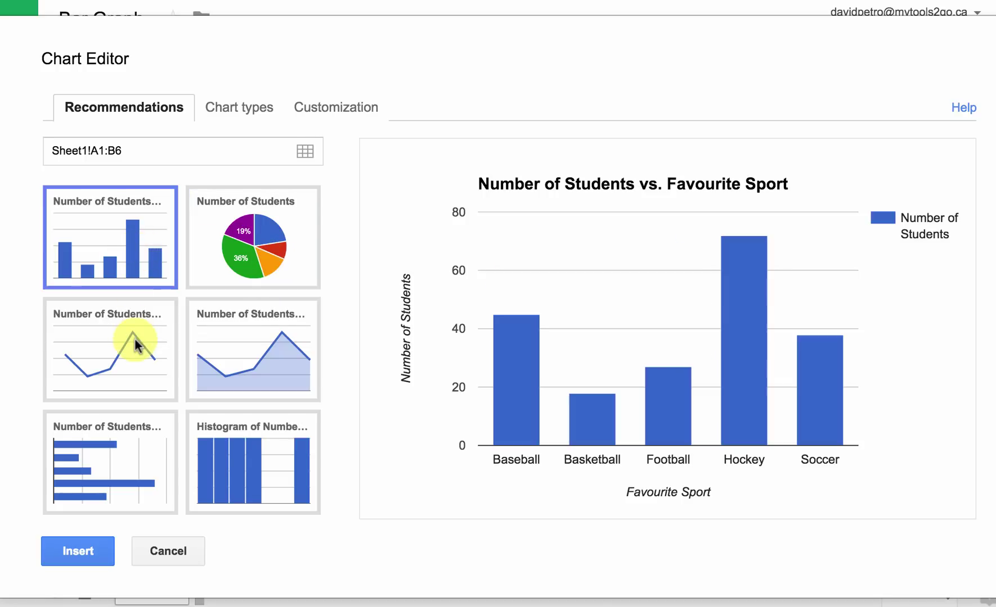
left_click(135, 339)
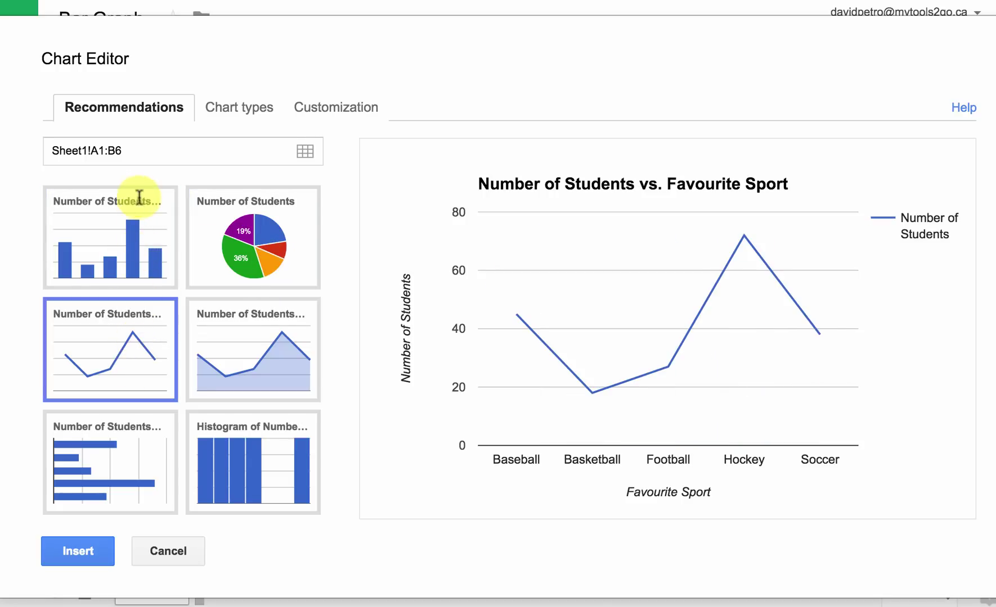
left_click(133, 238)
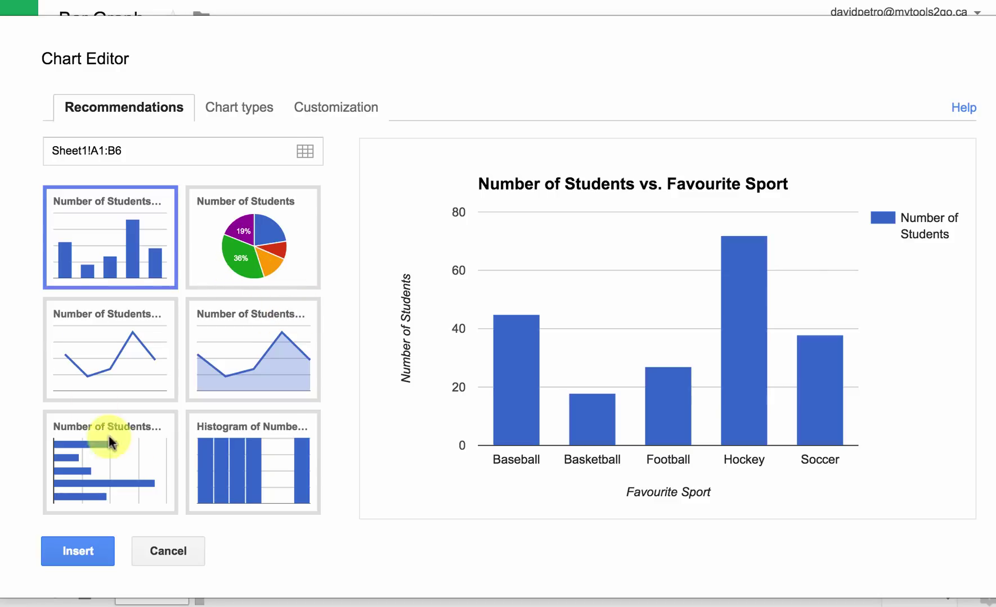
left_click(345, 108)
Change the chart title to 'Favourite Sports' and set the legend to None
left_click_drag(309, 236, 35, 240)
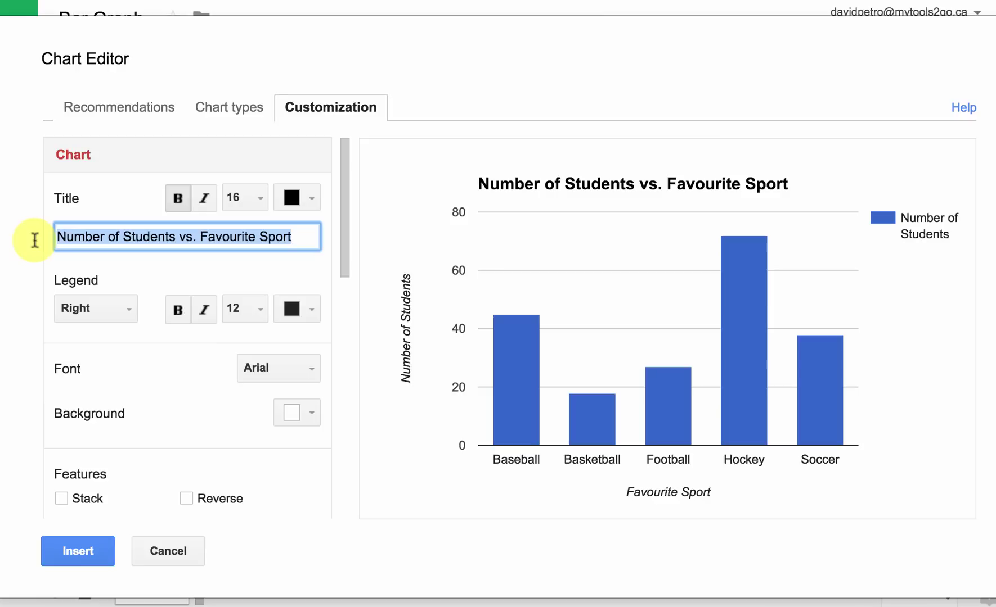
type("Fav")
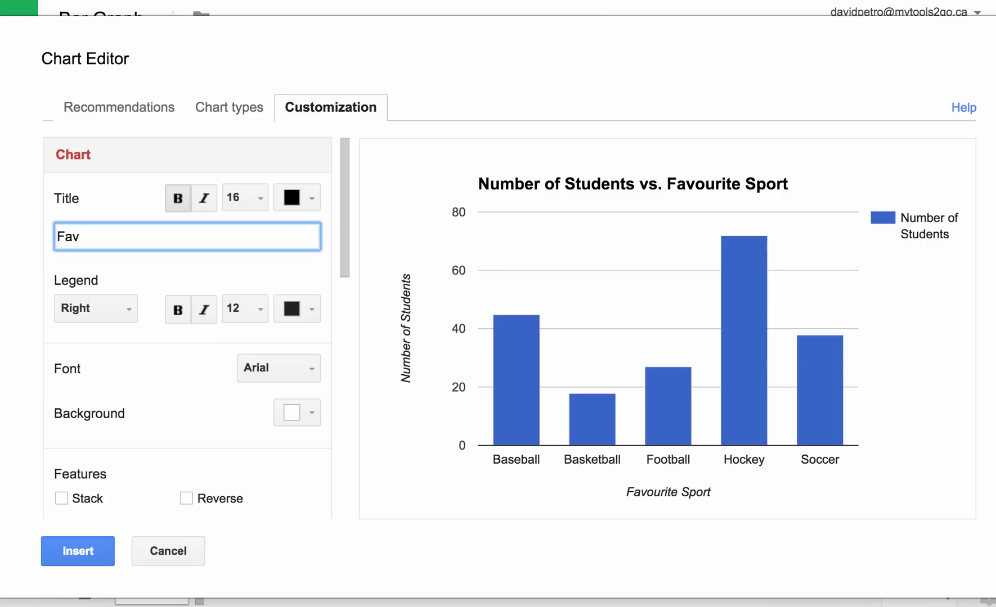
type("ourite Sports")
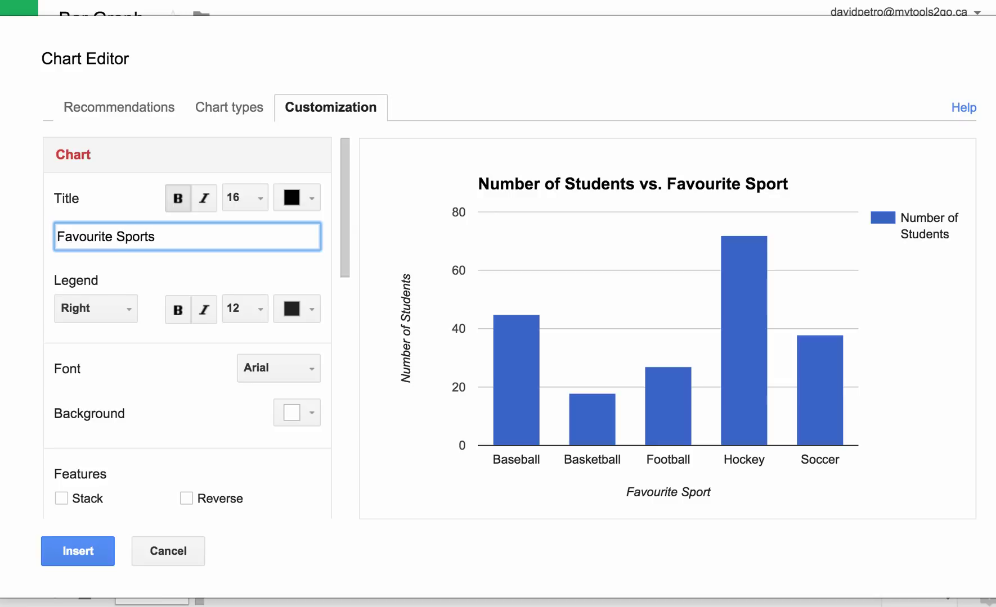
mouse_move(825, 401)
left_click(126, 308)
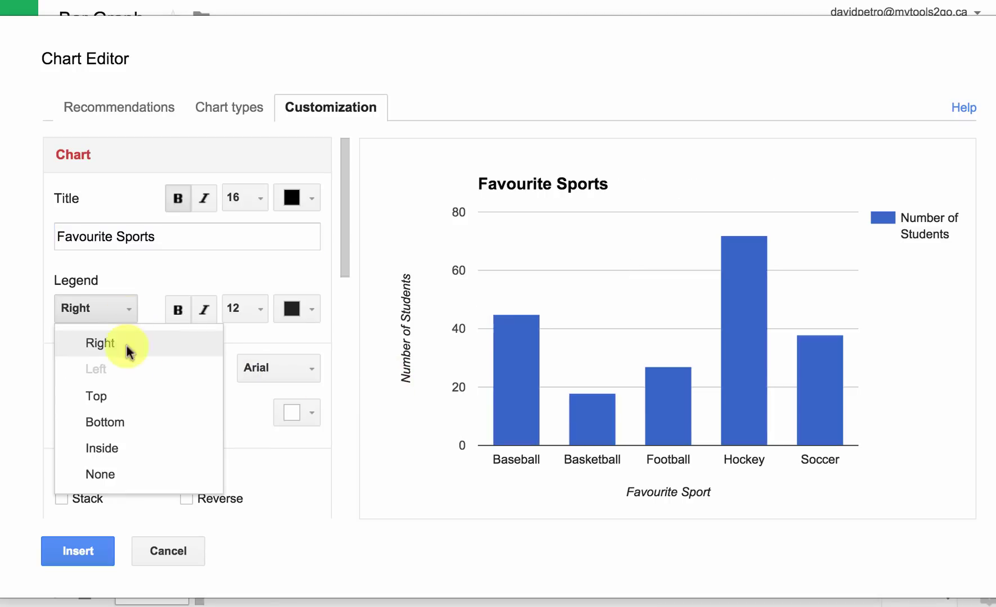
left_click(114, 474)
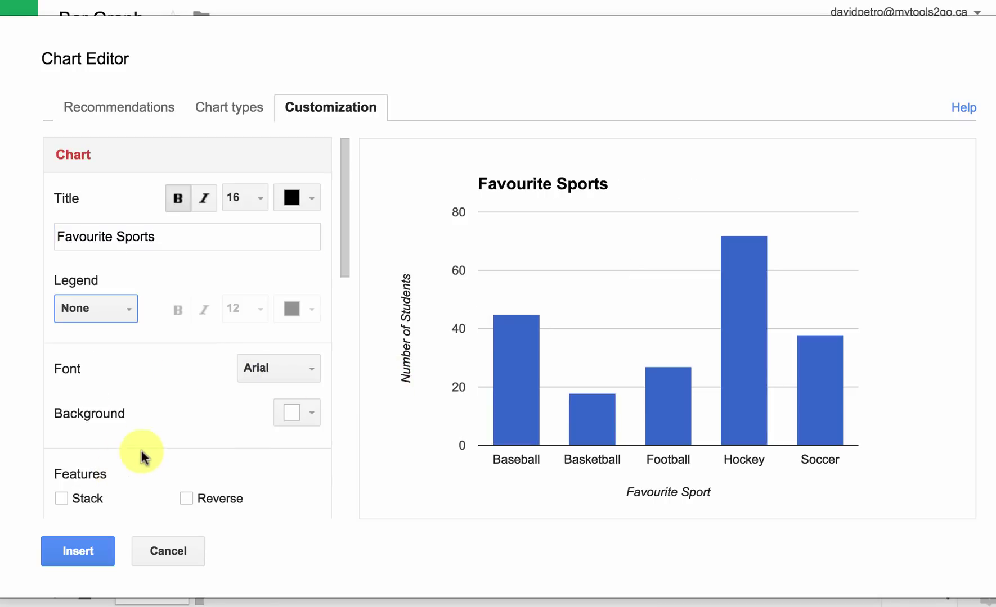
left_click_drag(343, 233, 352, 398)
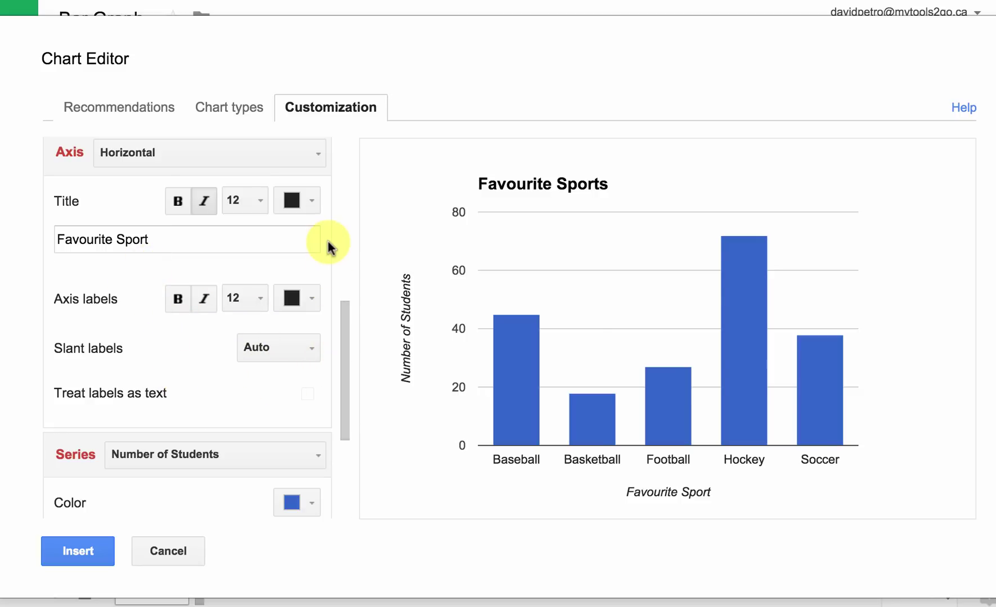
Give the left vertical axis six major gridlines and a maximum value of 100
left_click(318, 160)
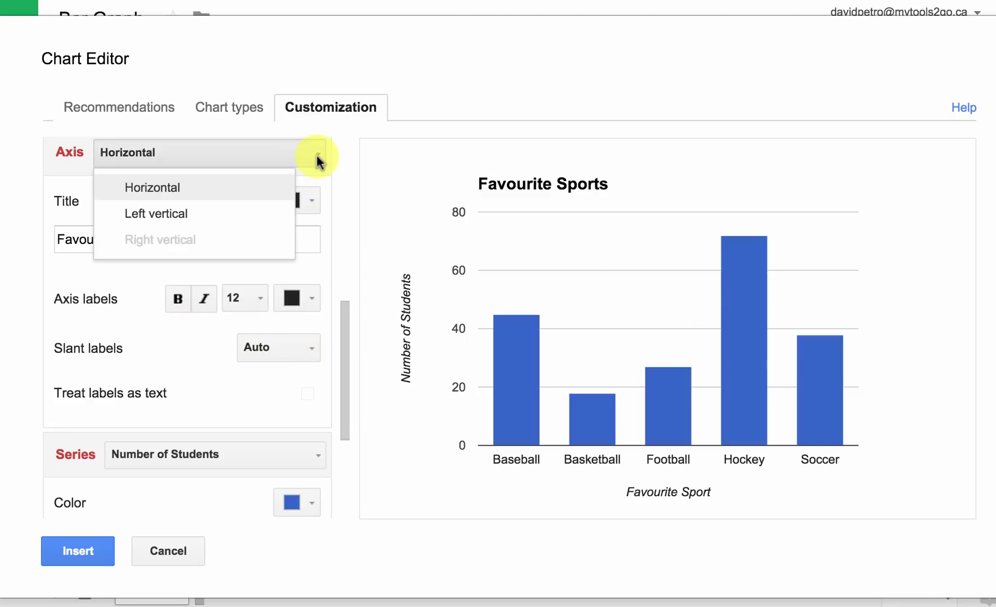
left_click(237, 219)
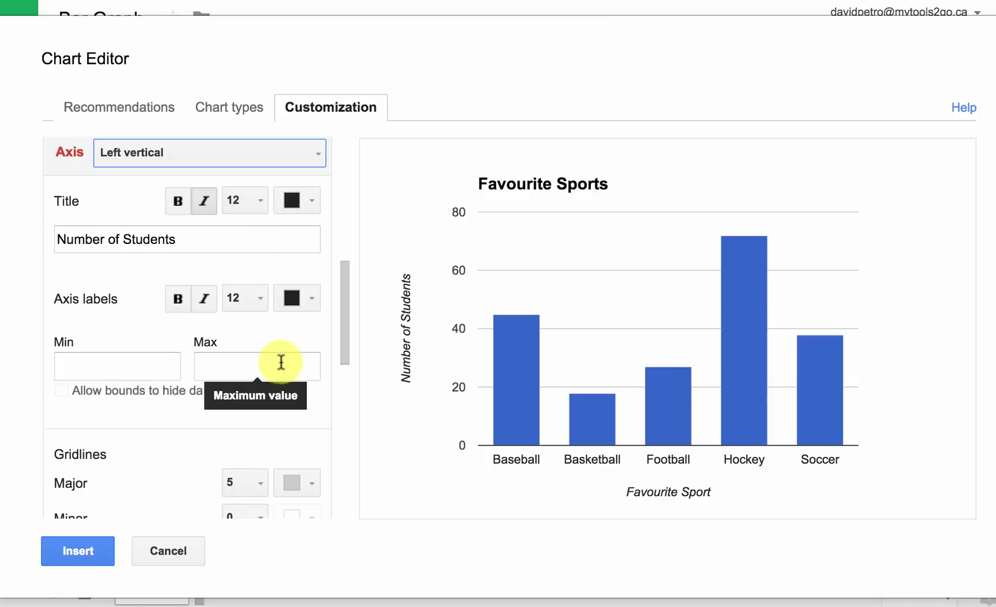
left_click_drag(347, 329, 346, 363)
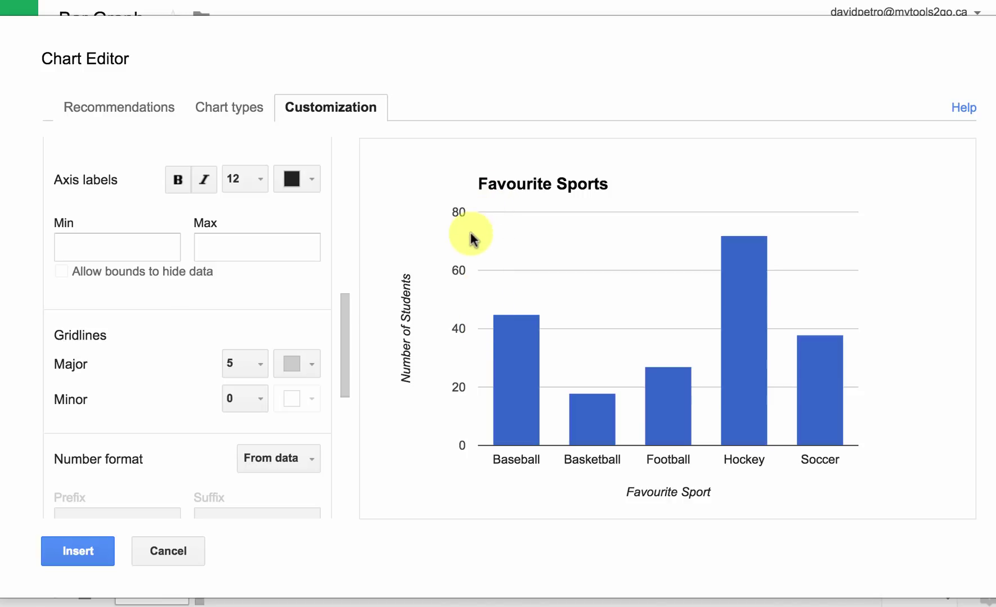
left_click(259, 365)
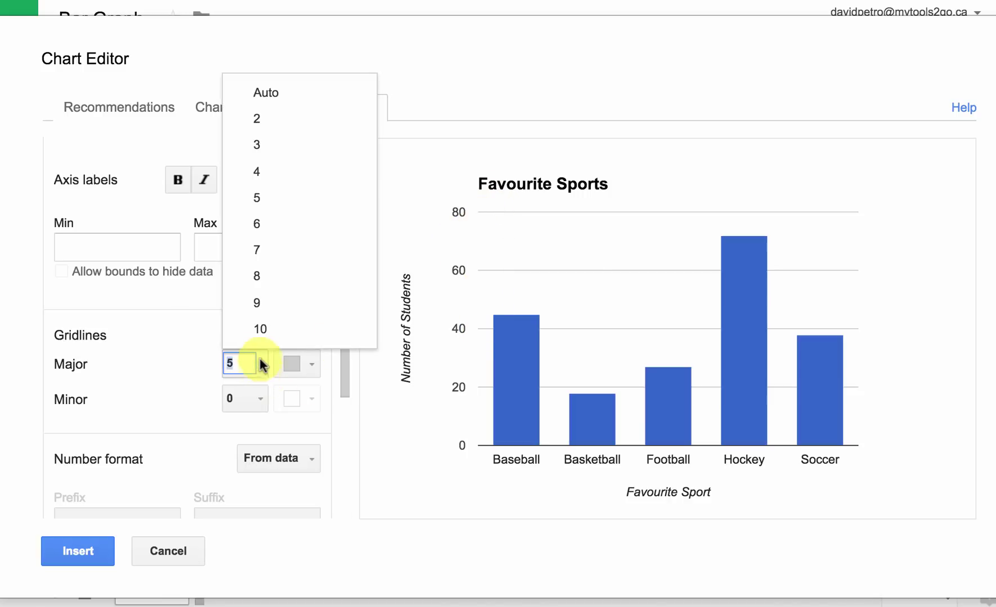
left_click(267, 225)
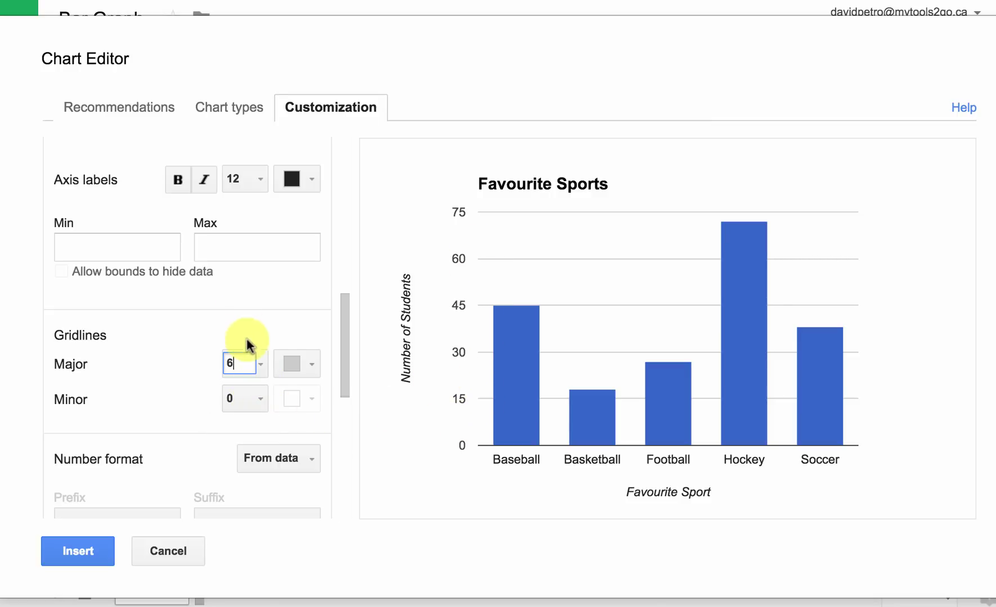
left_click(230, 245)
type("1")
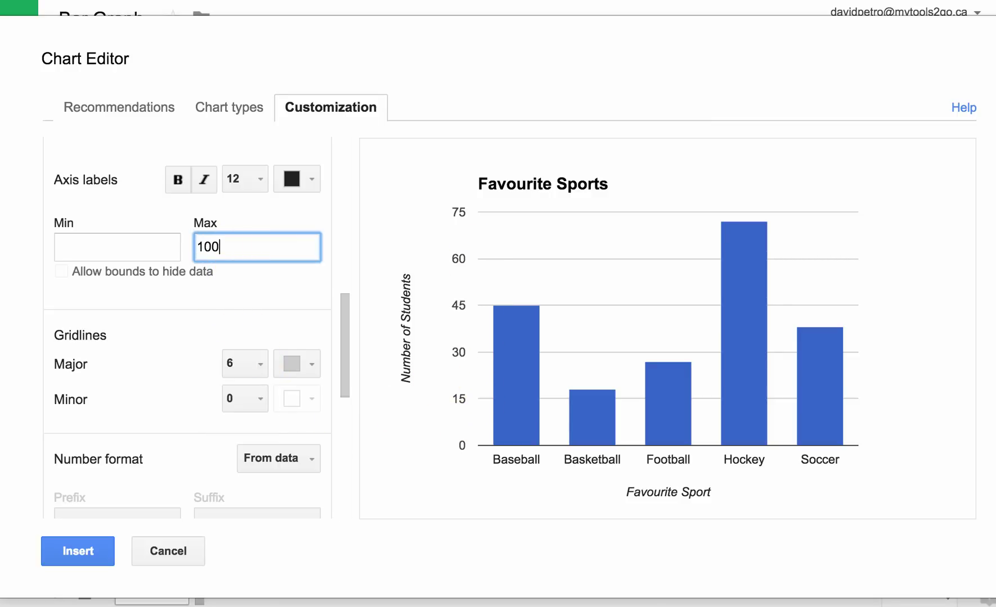
type("00")
left_click(229, 276)
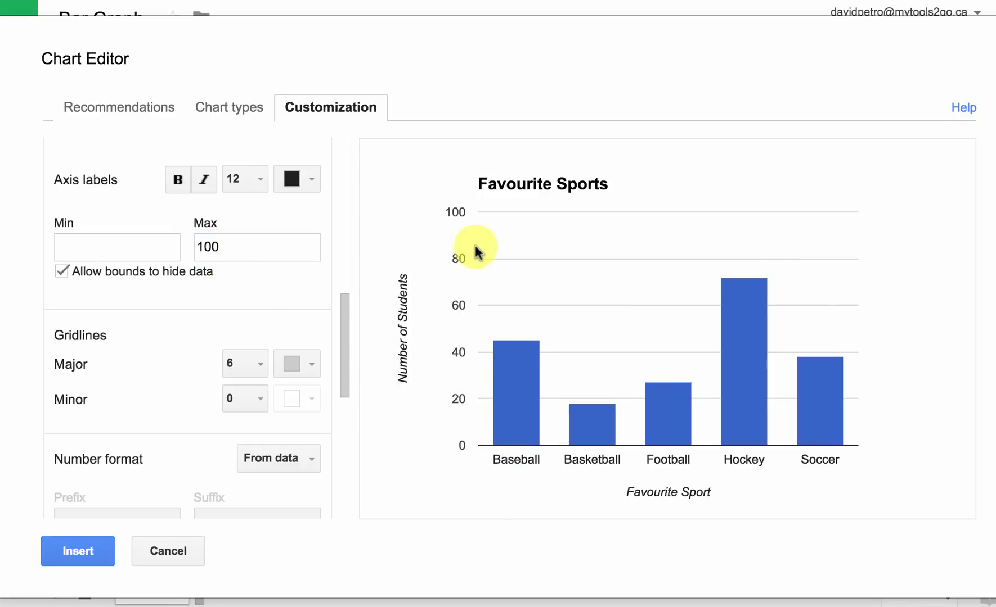
left_click_drag(341, 356, 341, 481)
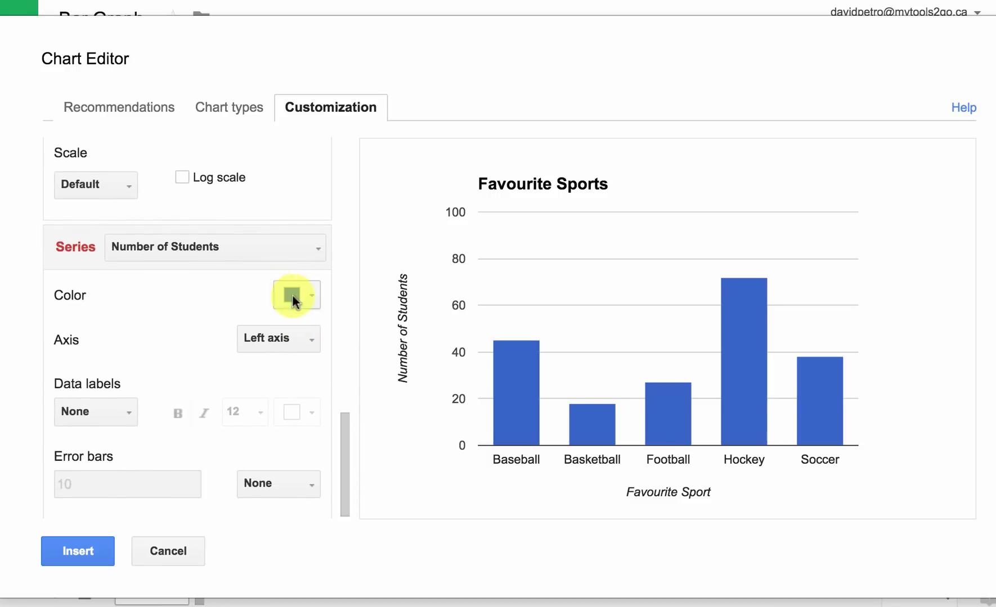
Set the series data labels to Value so bars show 45, 18, 27, 72 and 38
left_click(130, 412)
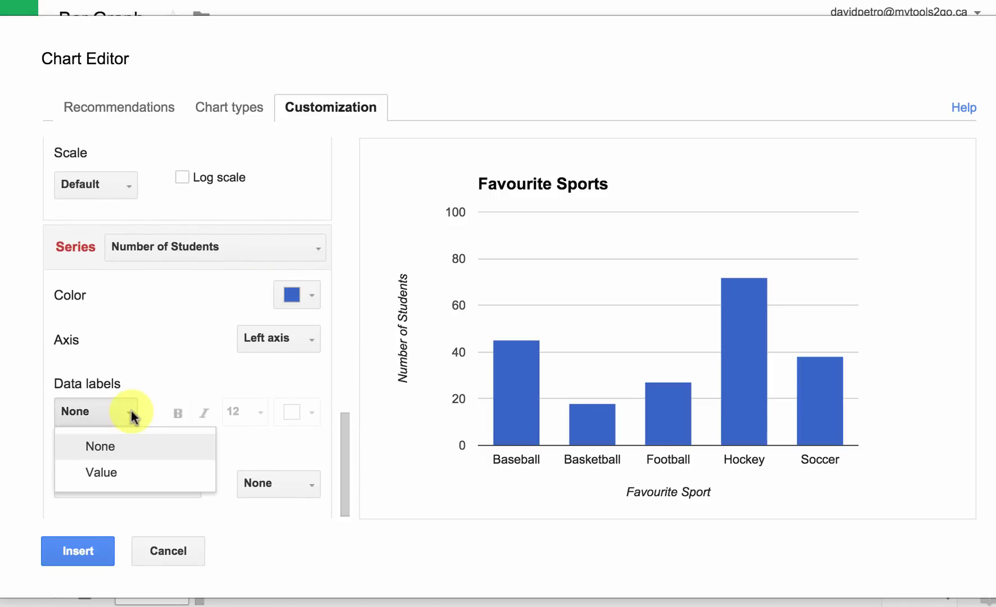
left_click(123, 474)
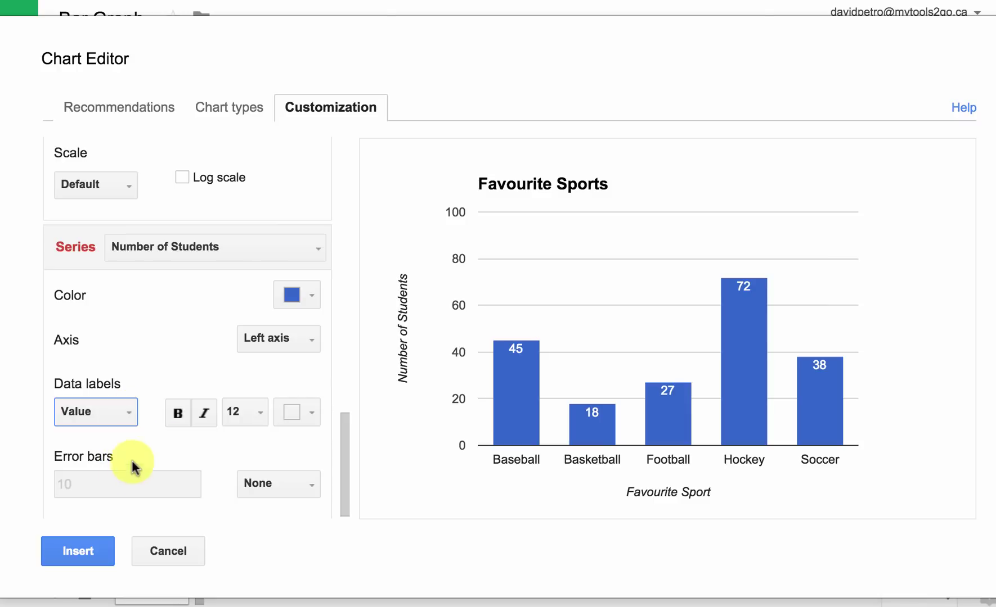
mouse_move(660, 409)
mouse_move(821, 397)
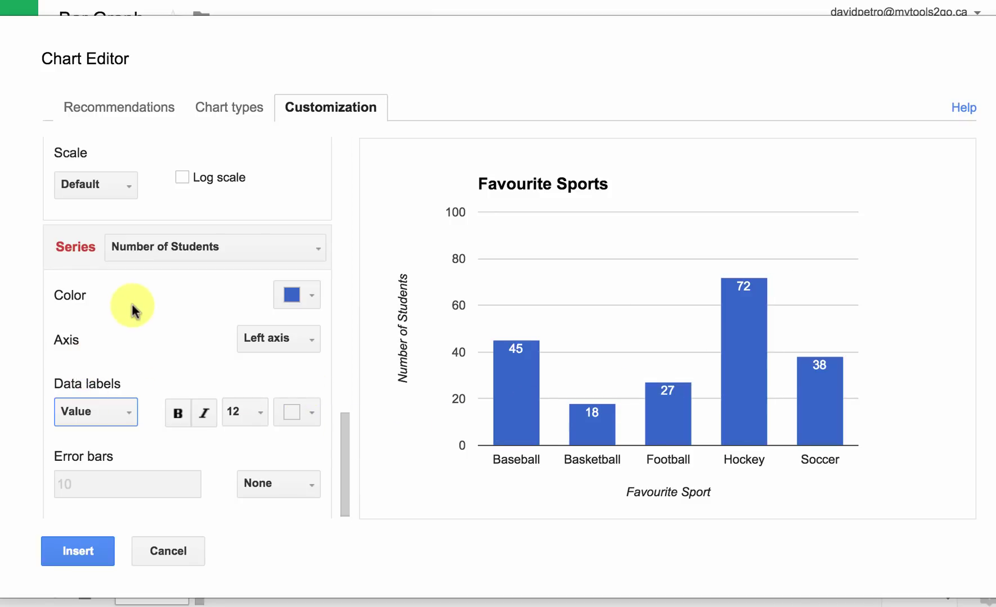
Insert the chart, move it over columns C–H beside the table, and shrink it slightly
left_click(72, 548)
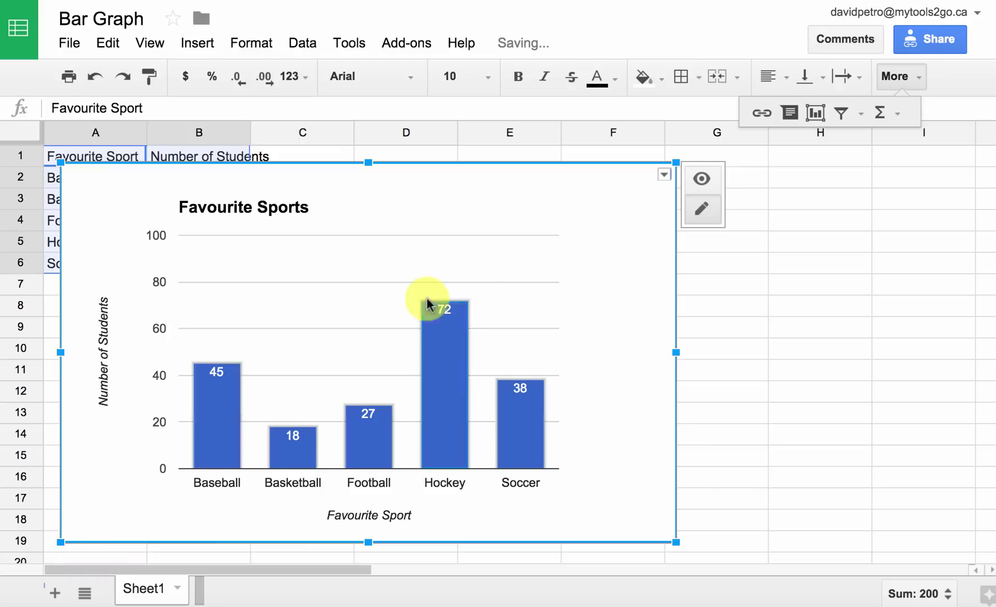
left_click_drag(415, 183, 642, 172)
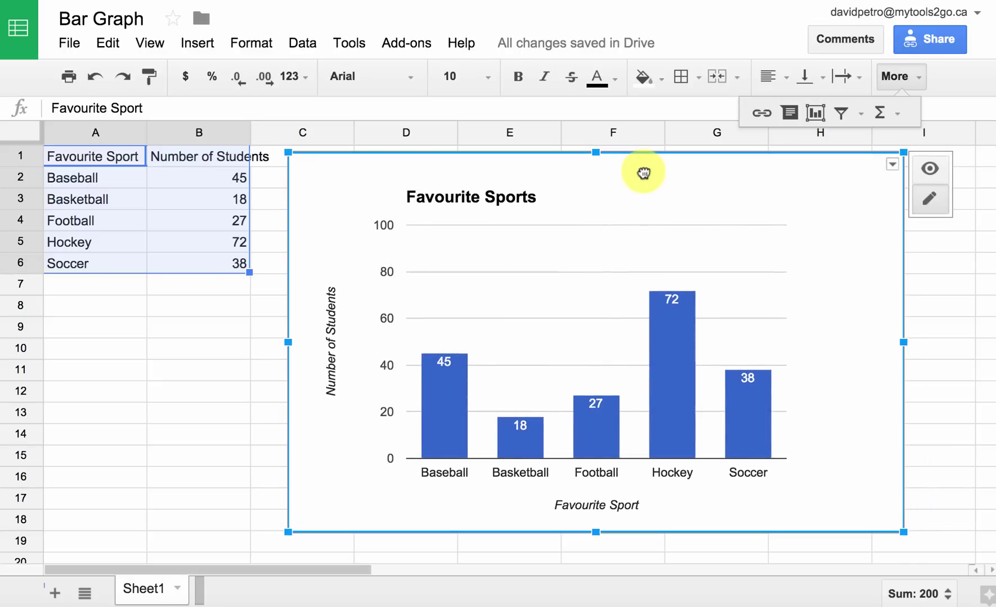
mouse_move(901, 529)
left_mouse_down()
mouse_move(793, 475)
mouse_move(874, 512)
mouse_move(846, 499)
mouse_move(856, 502)
left_mouse_up()
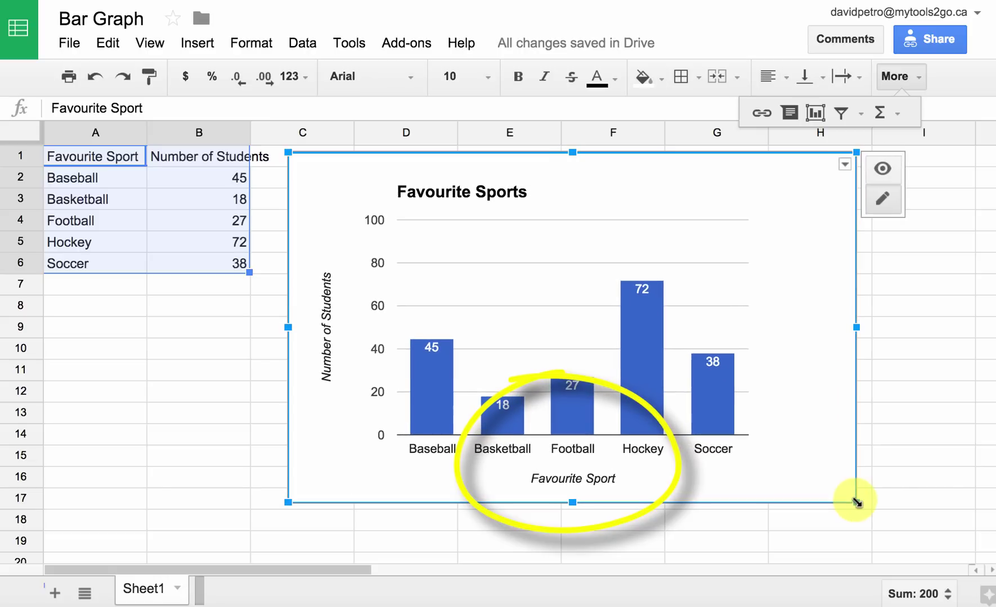
left_click(900, 387)
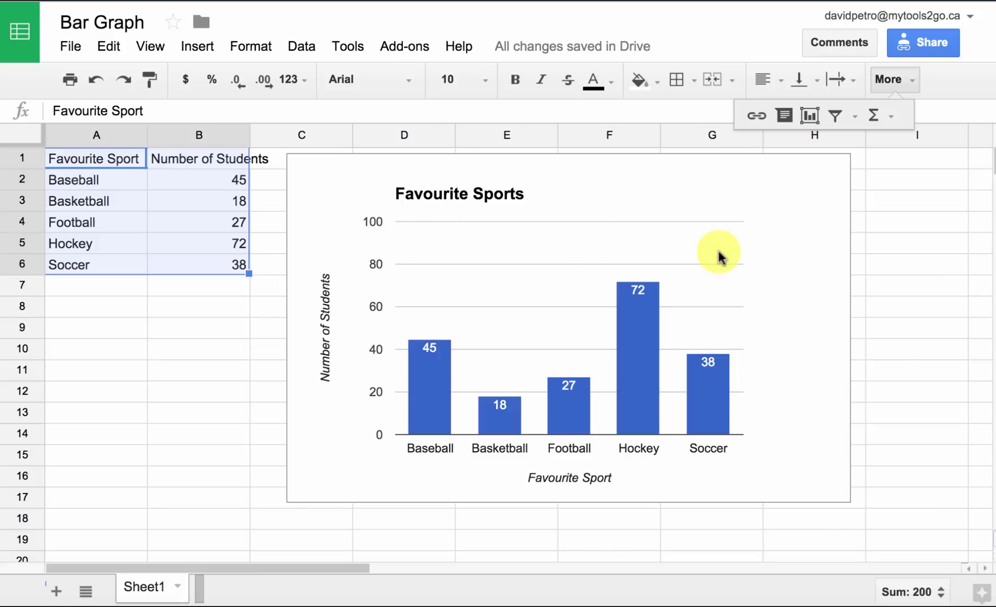
left_click(782, 213)
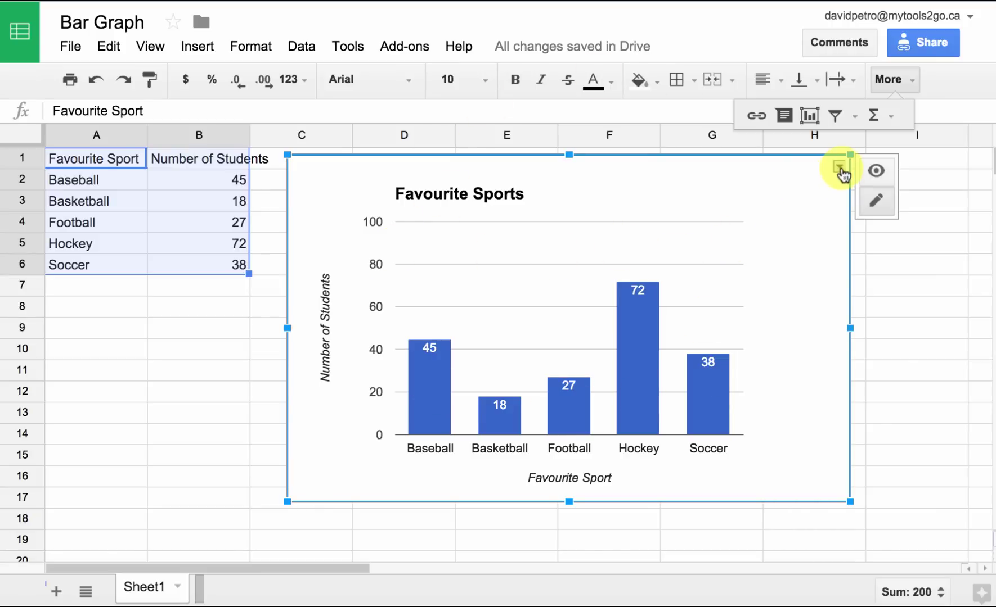
left_click(840, 168)
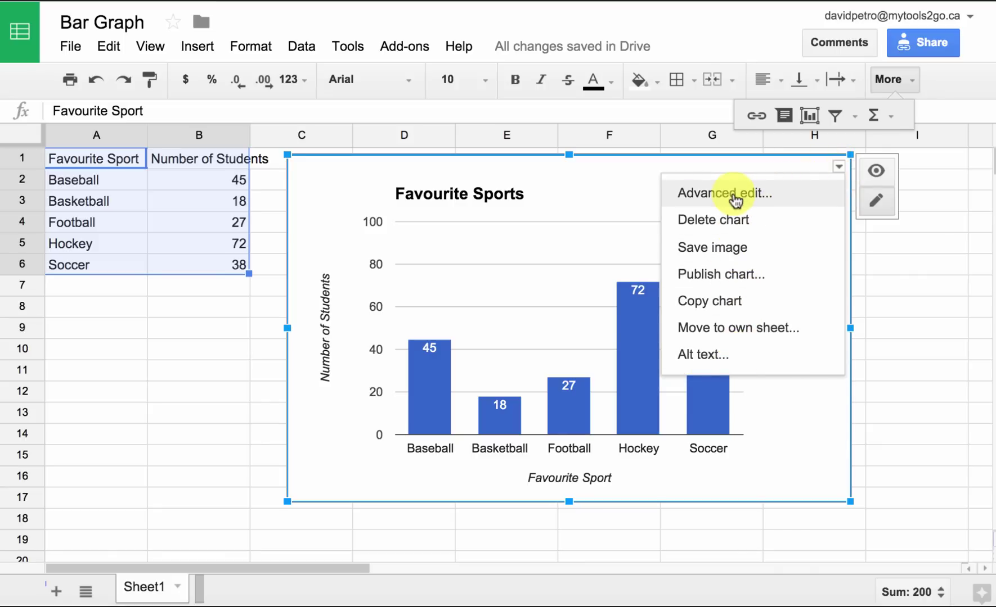
Reopen the chart in the editor and switch it to the recommended horizontal bar chart
left_click(734, 194)
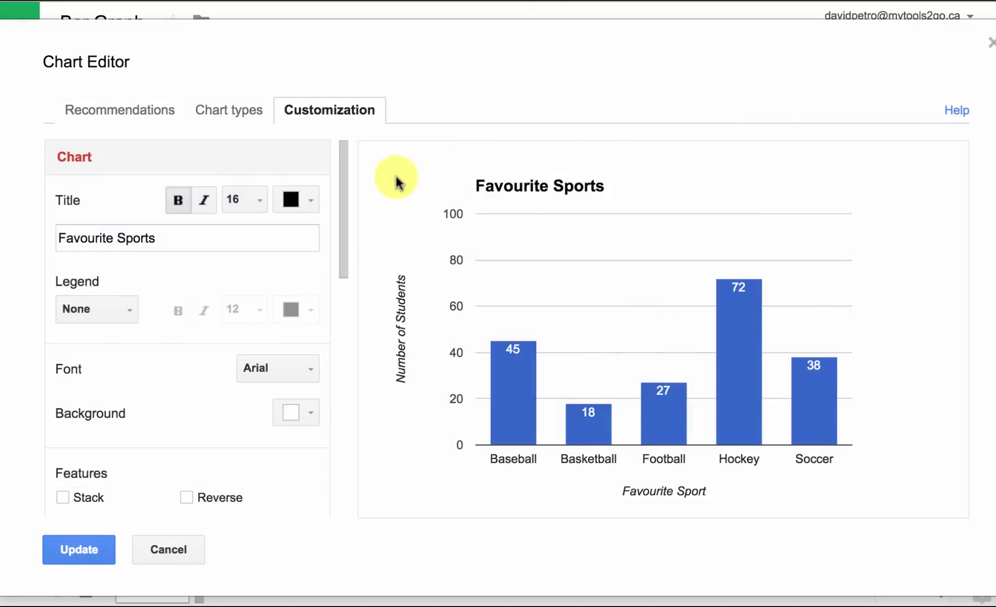
left_click(218, 110)
left_click(149, 106)
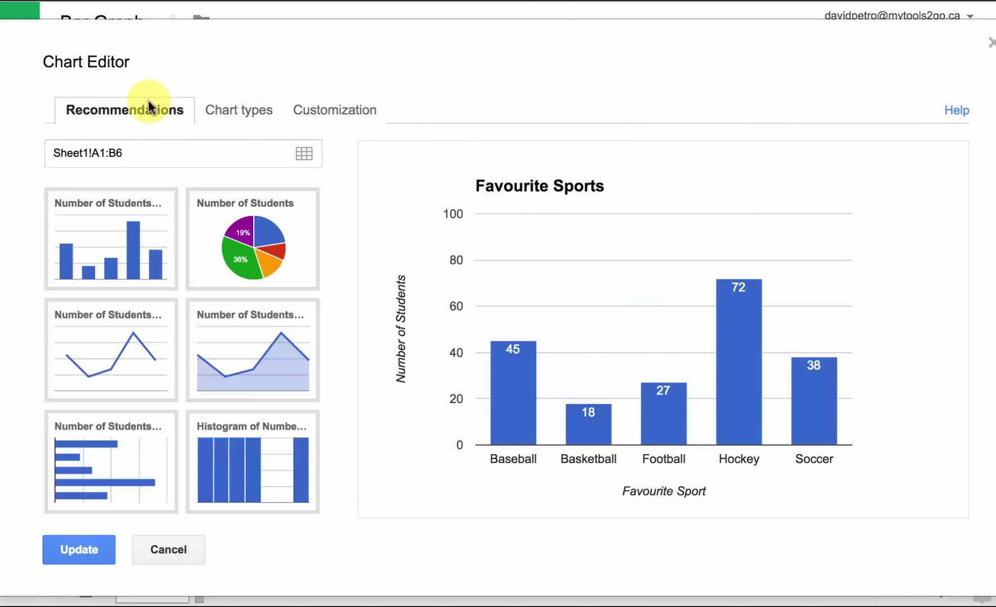
left_click(126, 478)
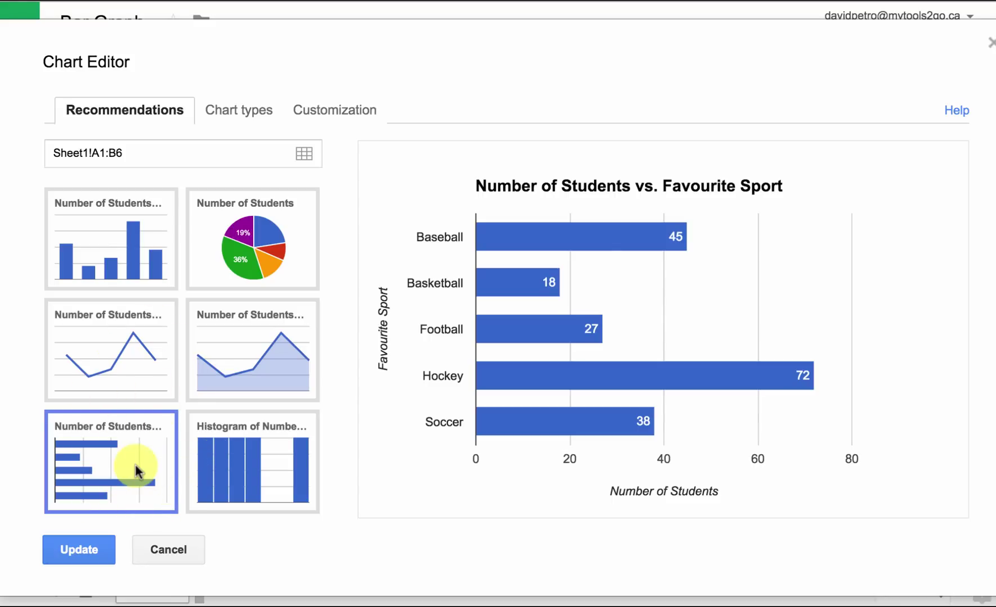
Retype the chart title as 'Favourite Sports' and apply the update
left_click(312, 112)
left_click_drag(311, 239, 38, 238)
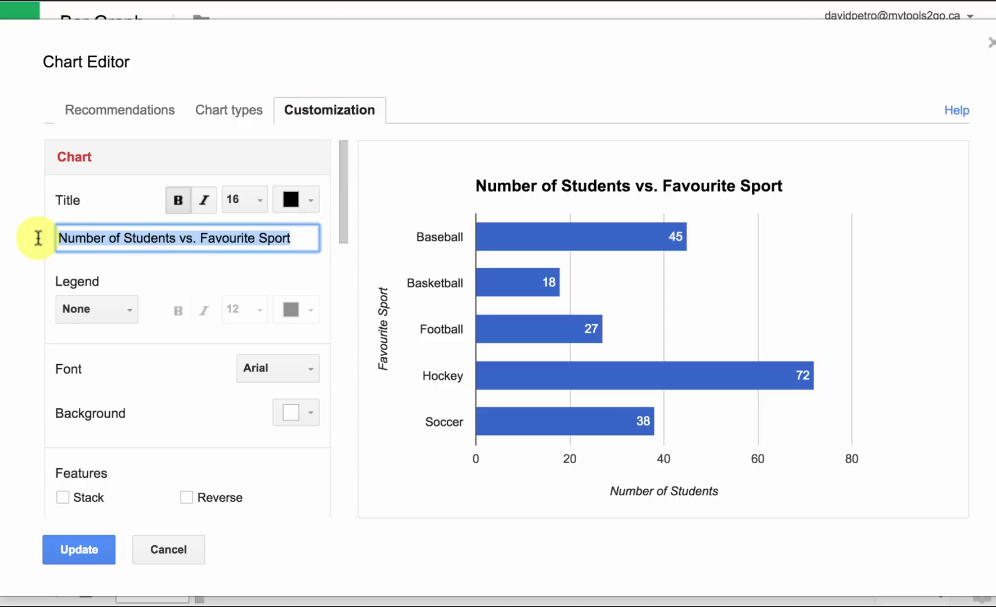
type("Favourite Sports")
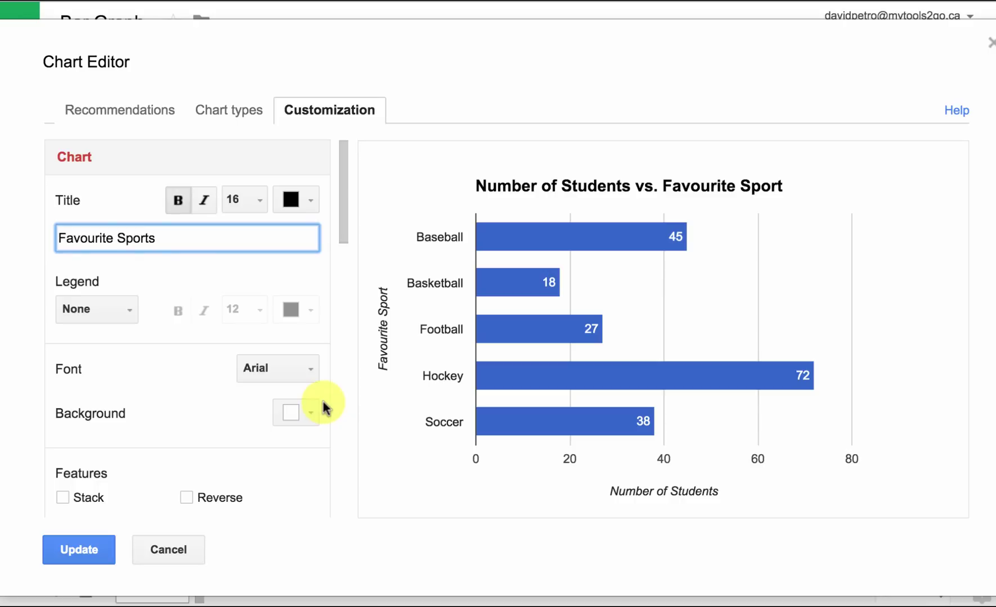
left_click(99, 548)
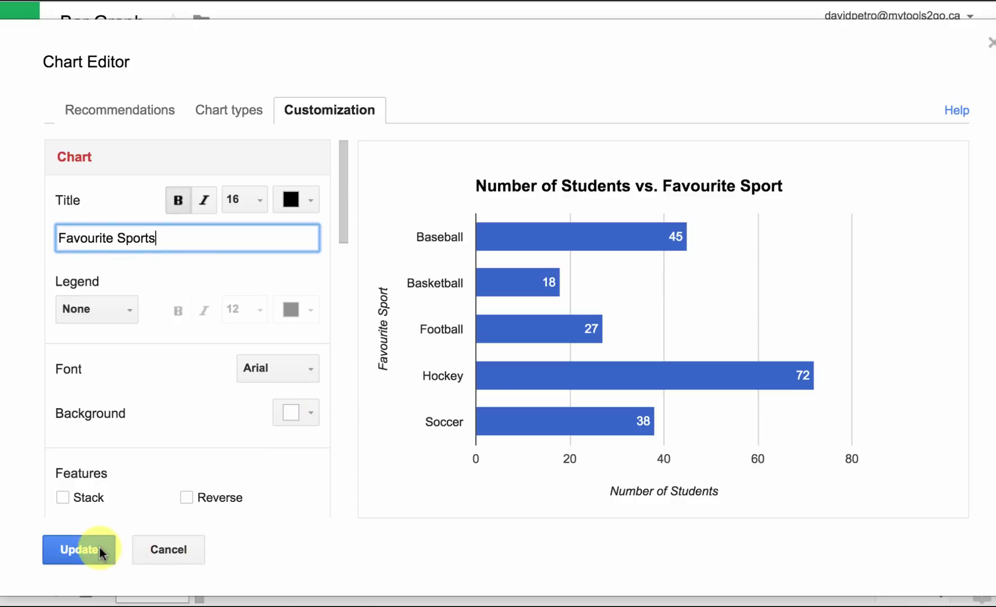